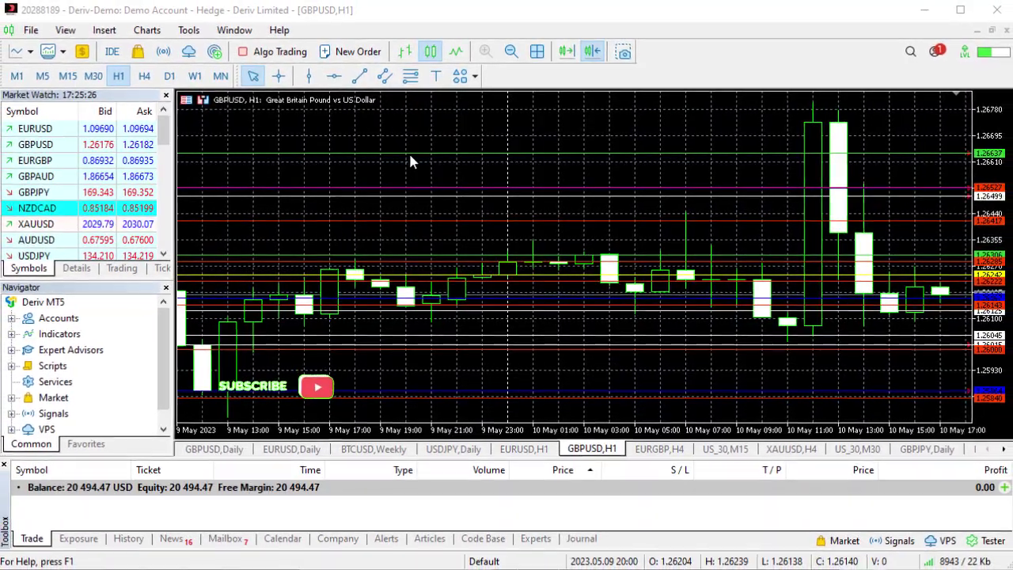
# Step: Open Tools > Options, look over the Charts and Server pages, and end on the Email settings (smtp.gmail.com:465)
pyautogui.click(189, 32)
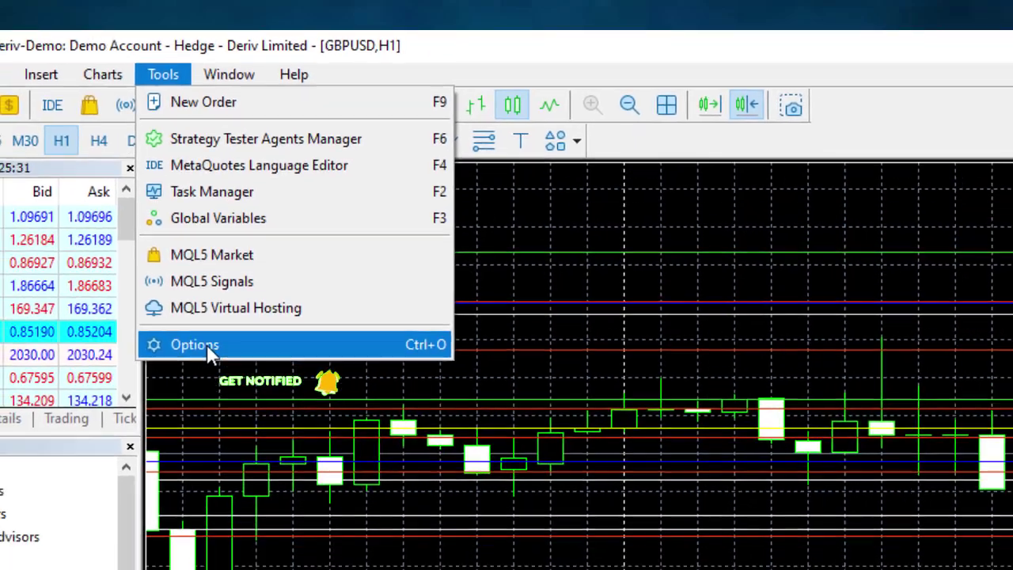
pyautogui.click(204, 382)
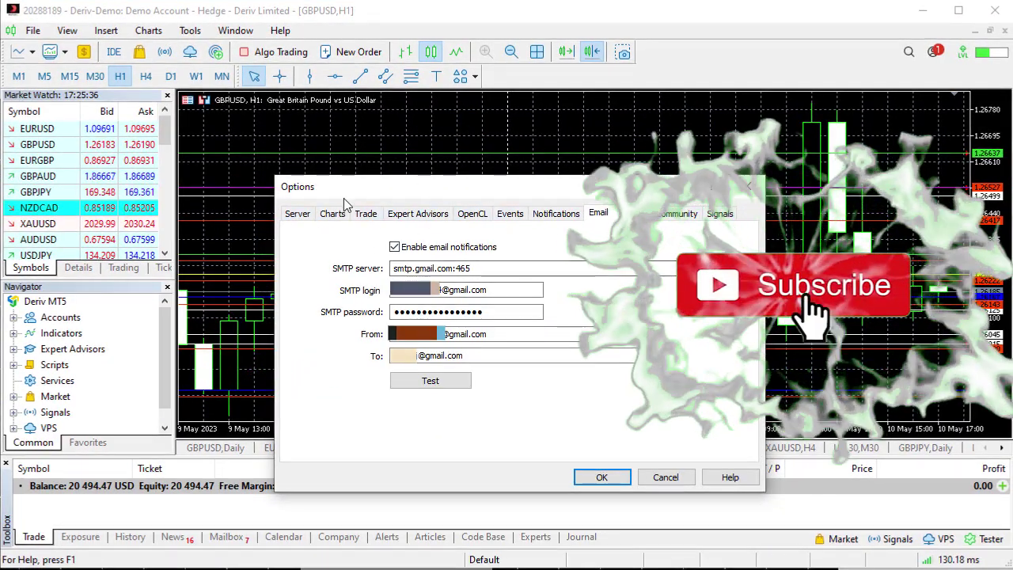
pyautogui.click(332, 214)
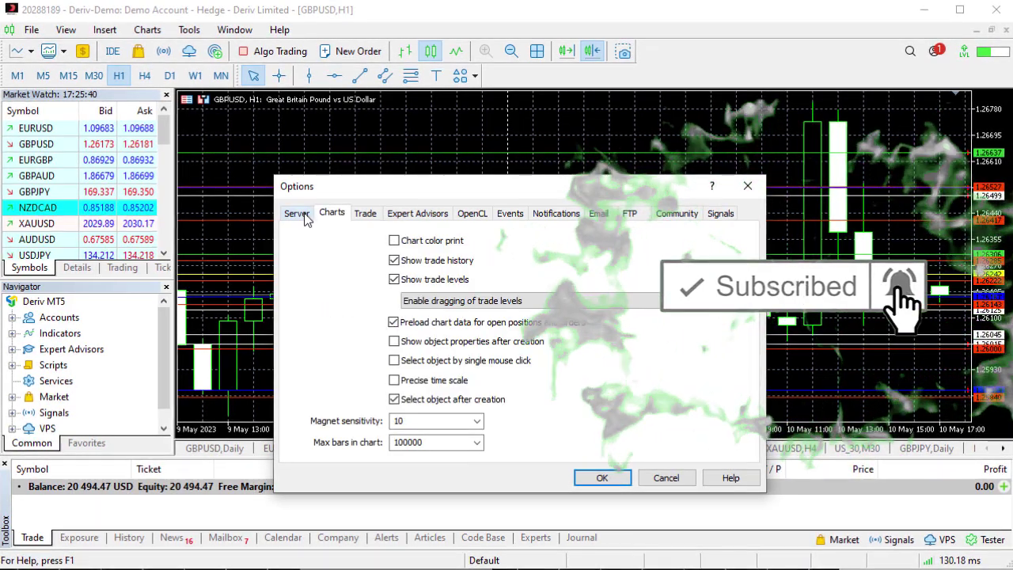
pyautogui.click(296, 212)
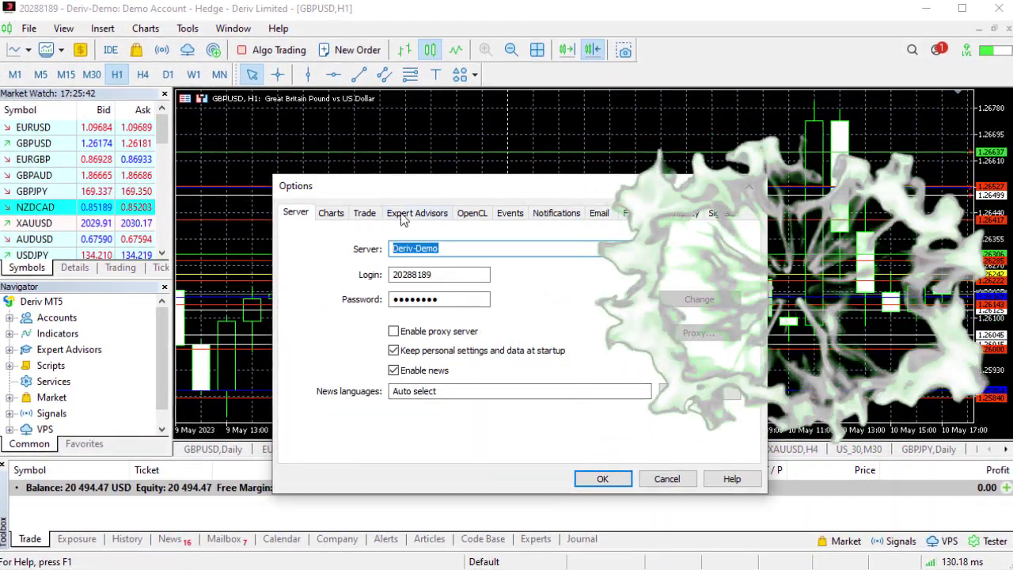
pyautogui.click(600, 213)
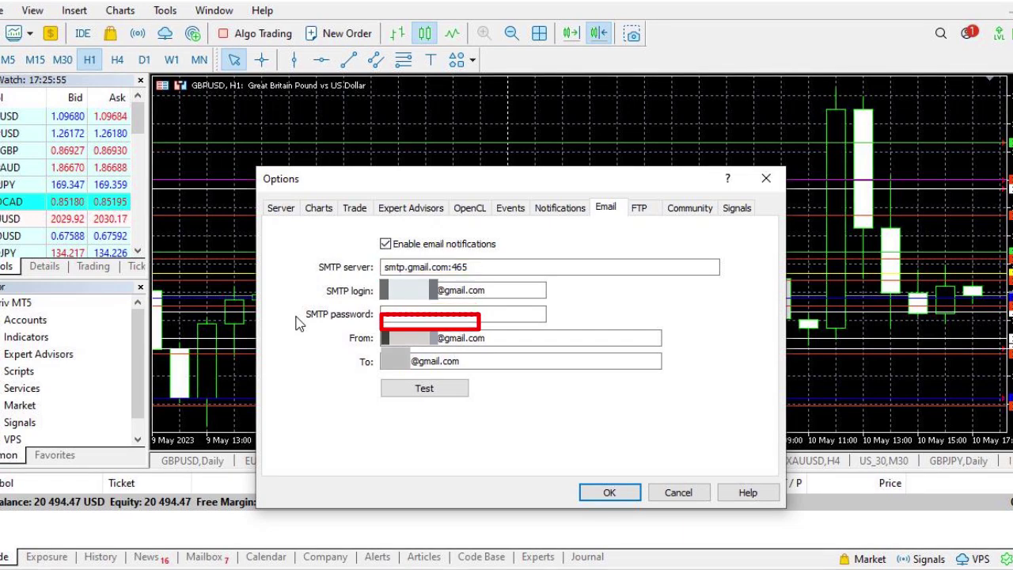
# Step: Paste the Gmail app password into the SMTP password field
pyautogui.hotkey('ctrl', 'v')
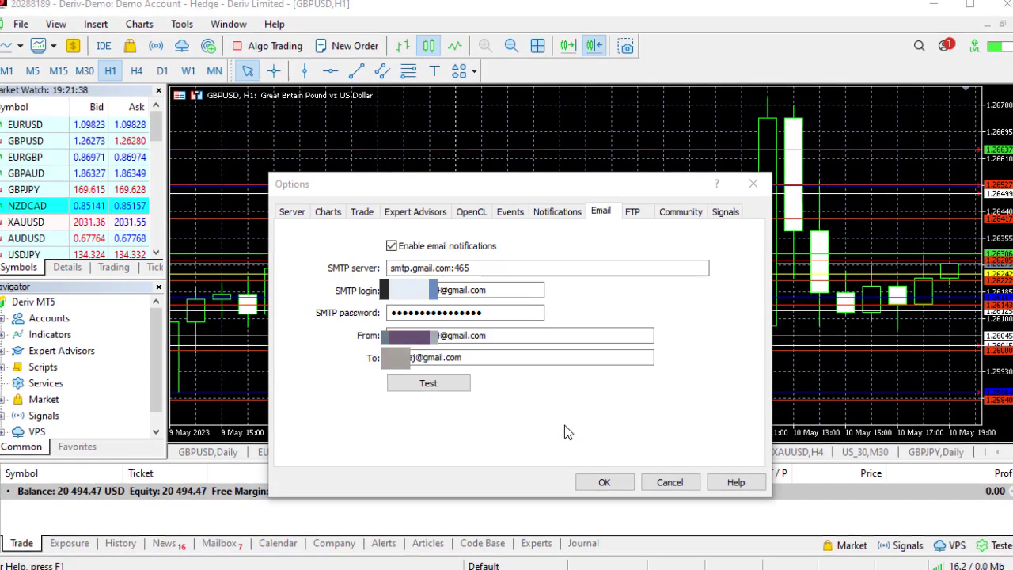
# Step: Send a test email, confirm it was queued, save the Options, and check the Journal log
pyautogui.click(430, 384)
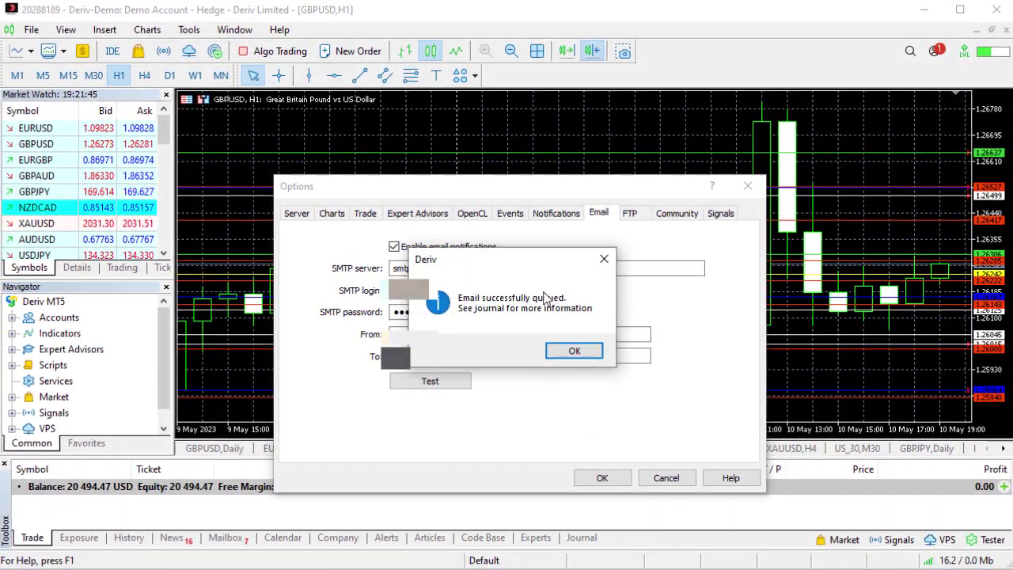
pyautogui.click(563, 353)
pyautogui.click(600, 477)
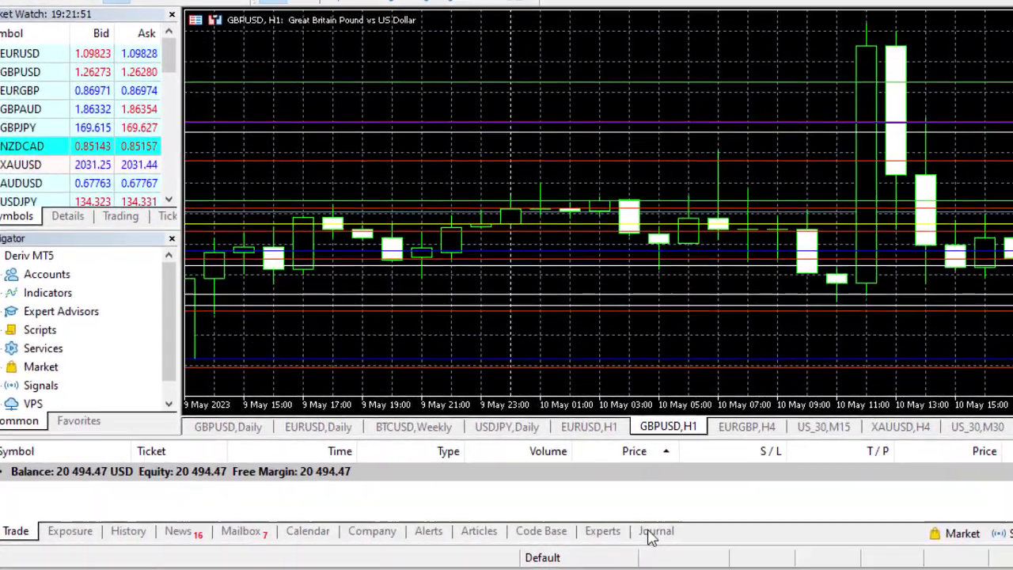
pyautogui.click(581, 536)
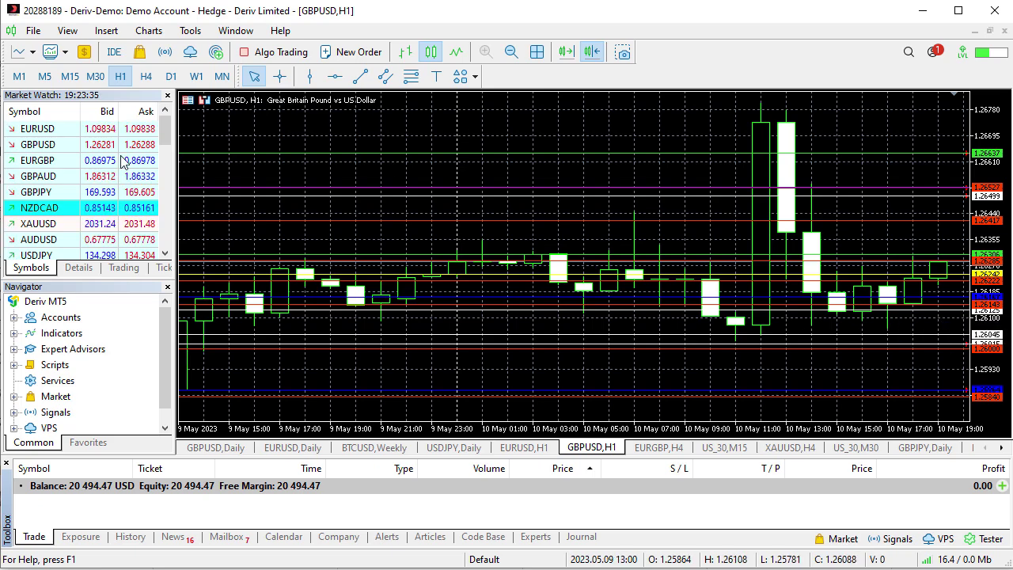
# Step: Switch the chart to M1 and start creating a new alert from the Toolbox Alerts list
pyautogui.click(19, 77)
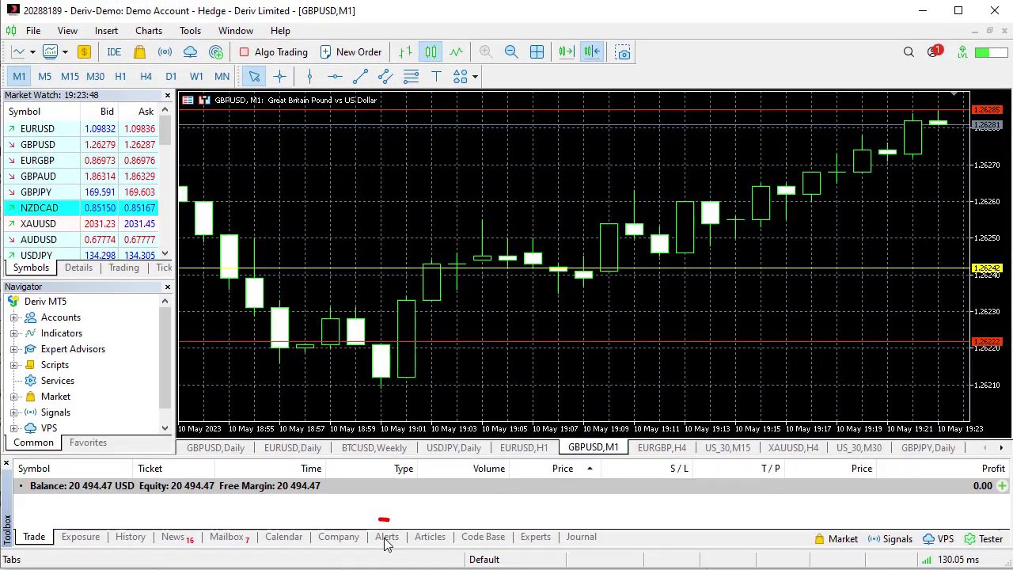
pyautogui.click(387, 537)
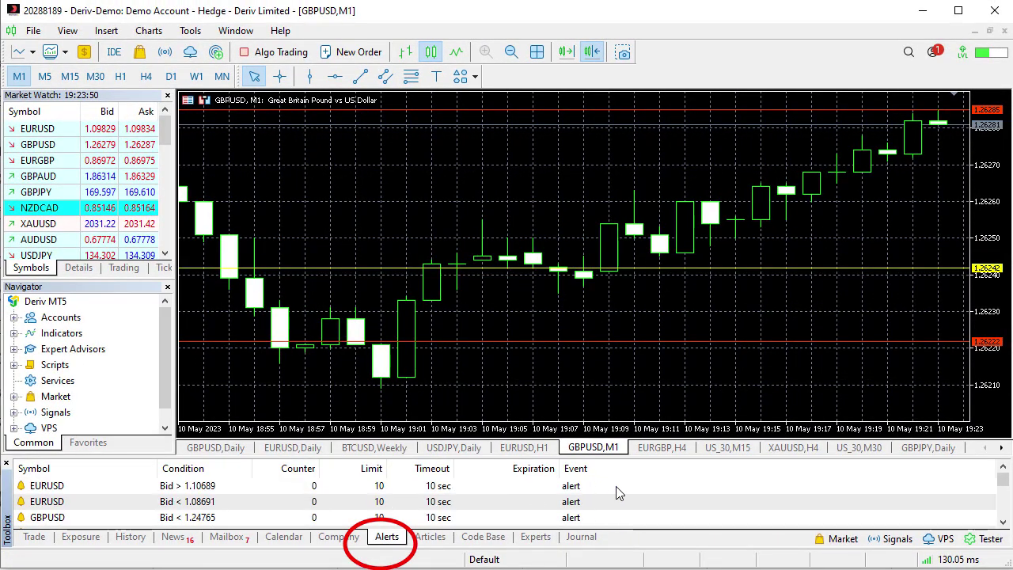
pyautogui.rightClick(688, 497)
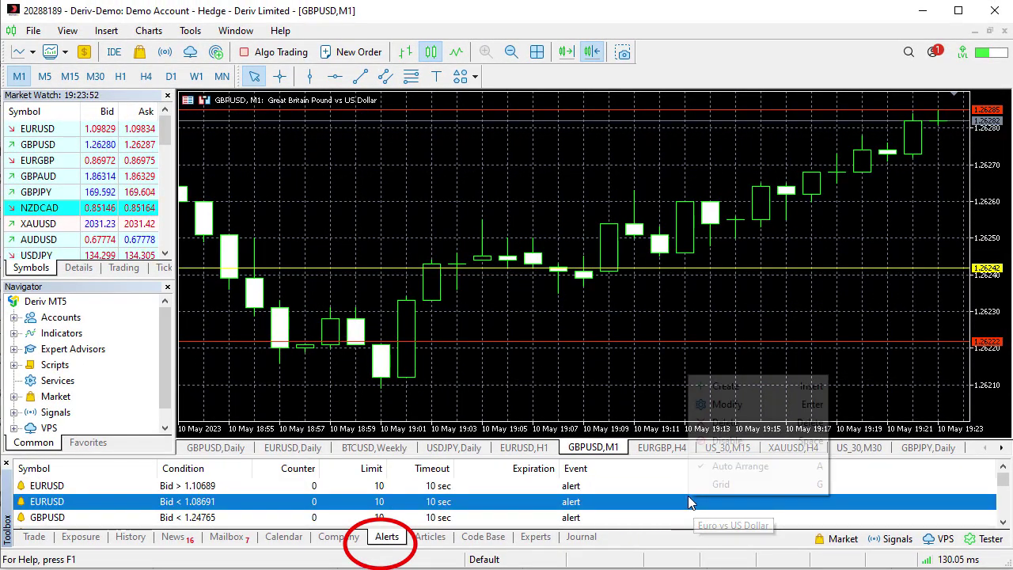
pyautogui.click(727, 385)
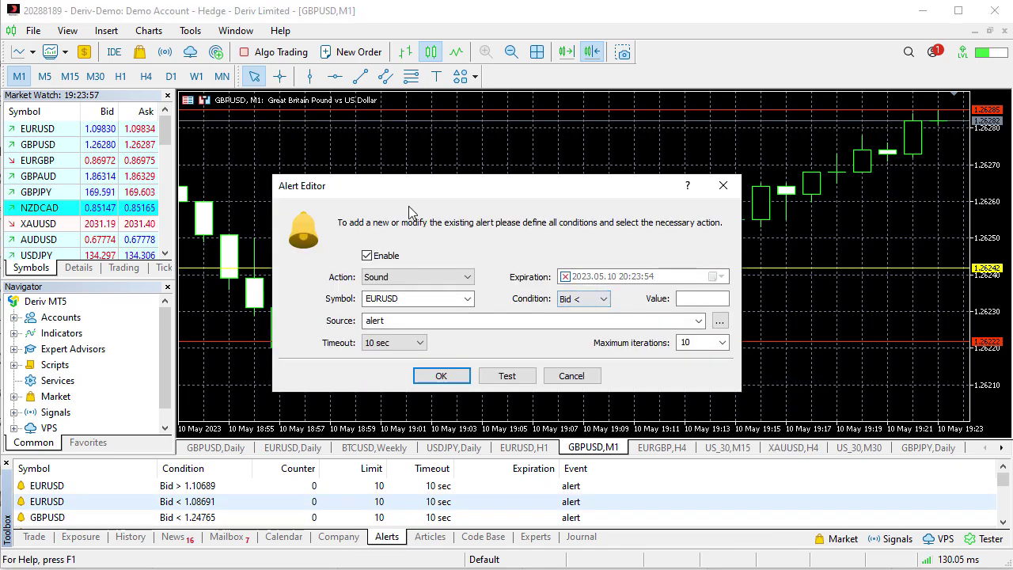
# Step: Set the alert to GBPUSD, Mail action, condition Bid >, value 1.26281
pyautogui.click(468, 299)
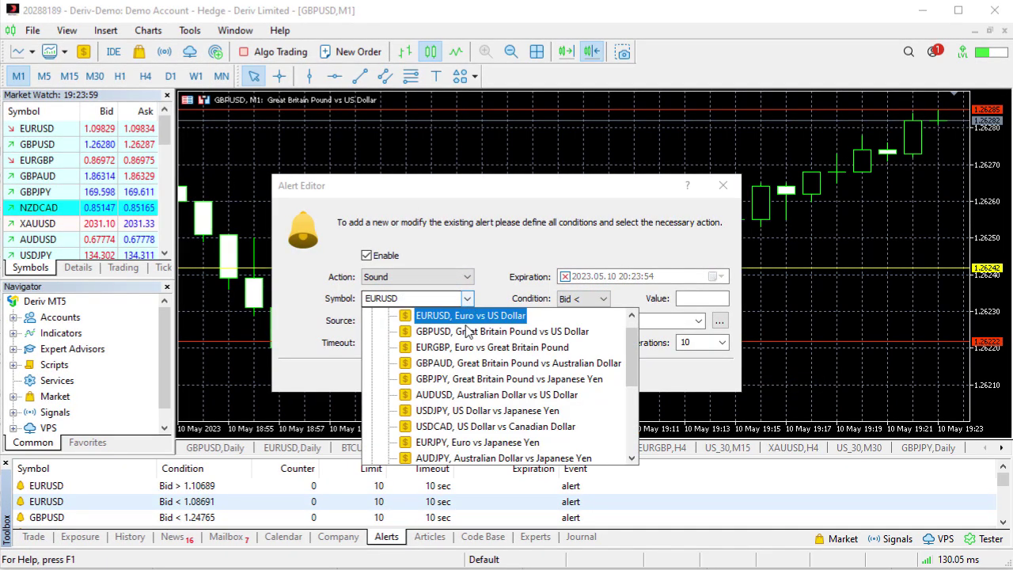
pyautogui.click(466, 332)
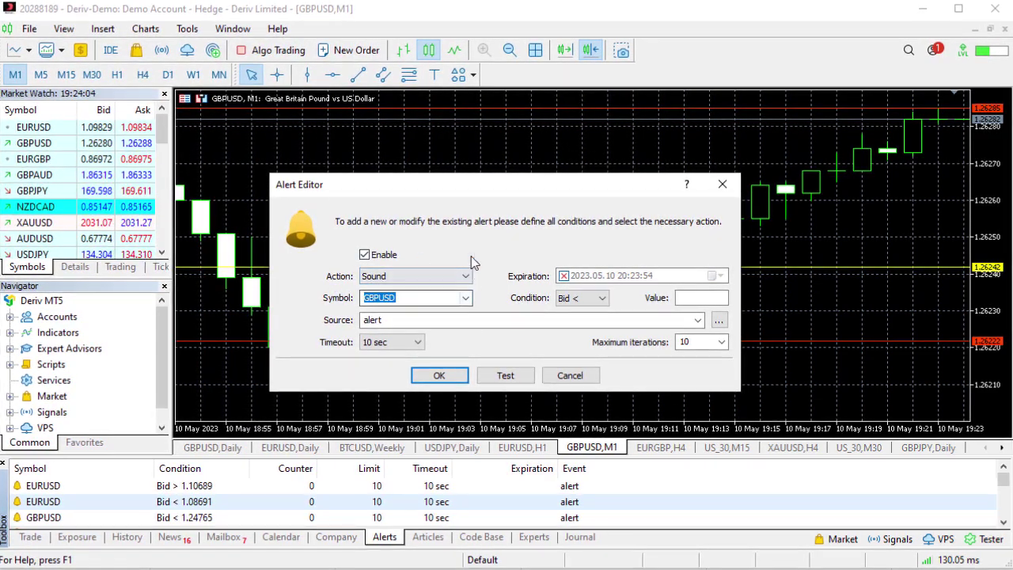
pyautogui.click(447, 276)
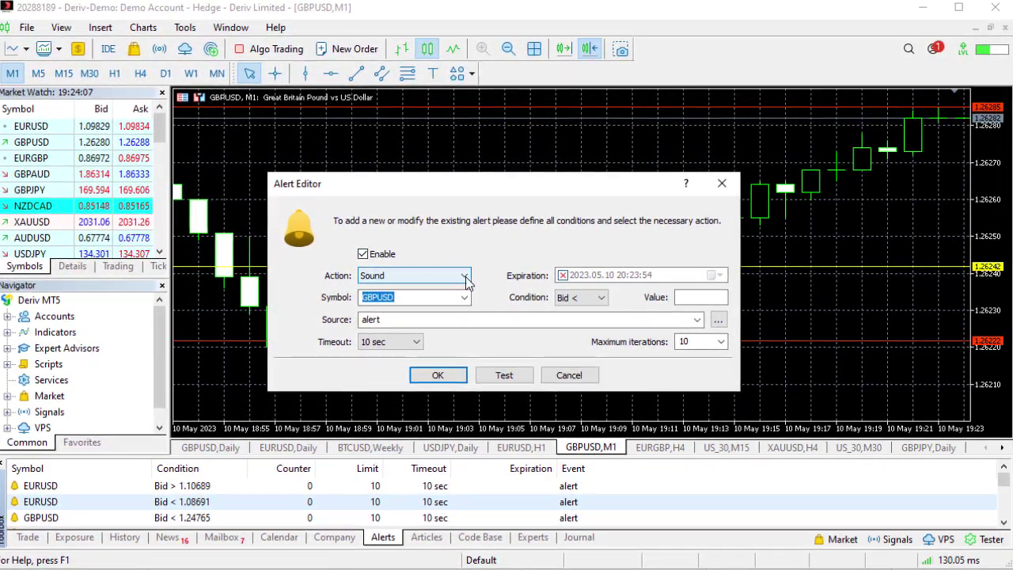
pyautogui.click(455, 311)
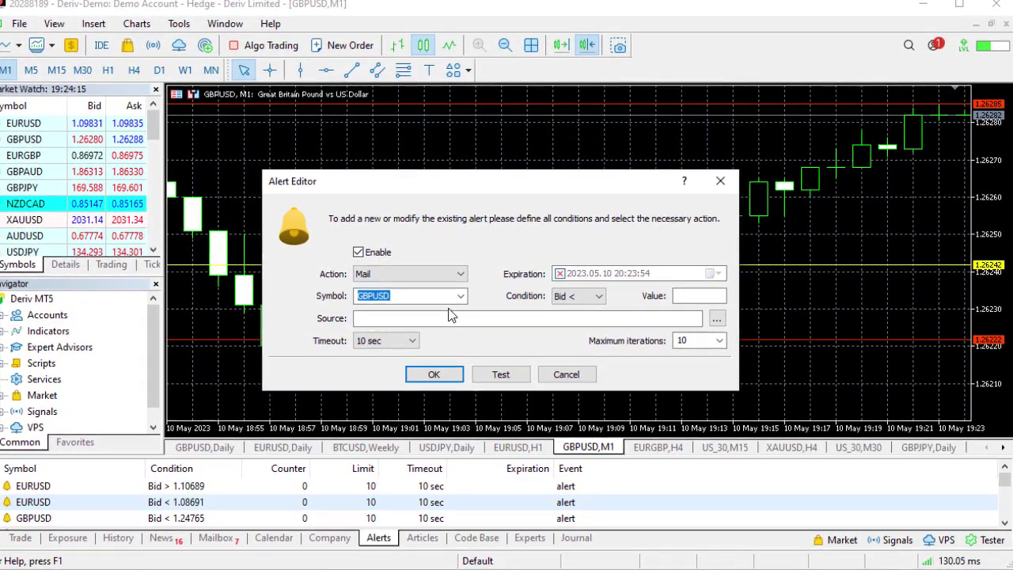
pyautogui.click(586, 296)
pyautogui.click(587, 321)
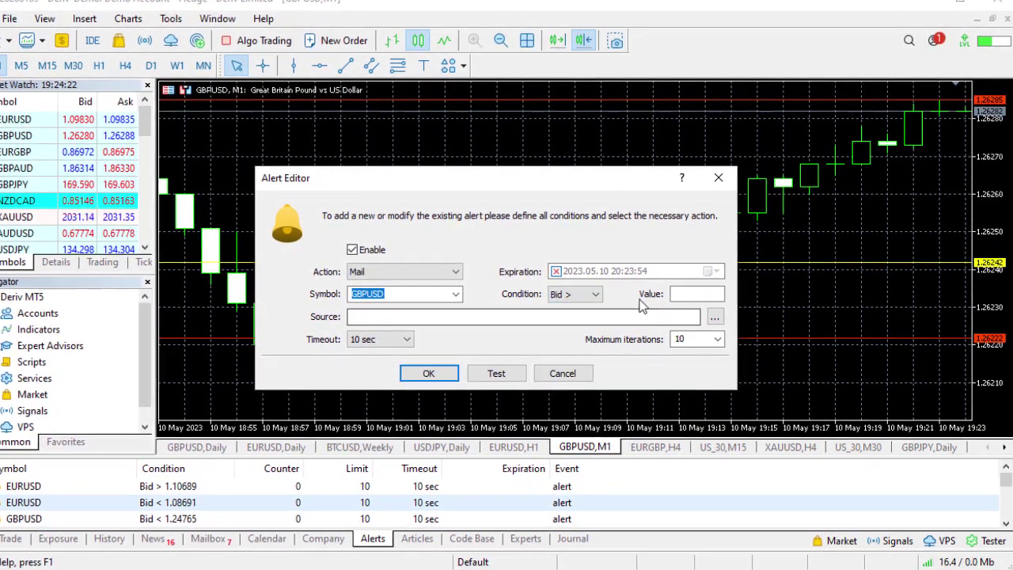
pyautogui.click(689, 294)
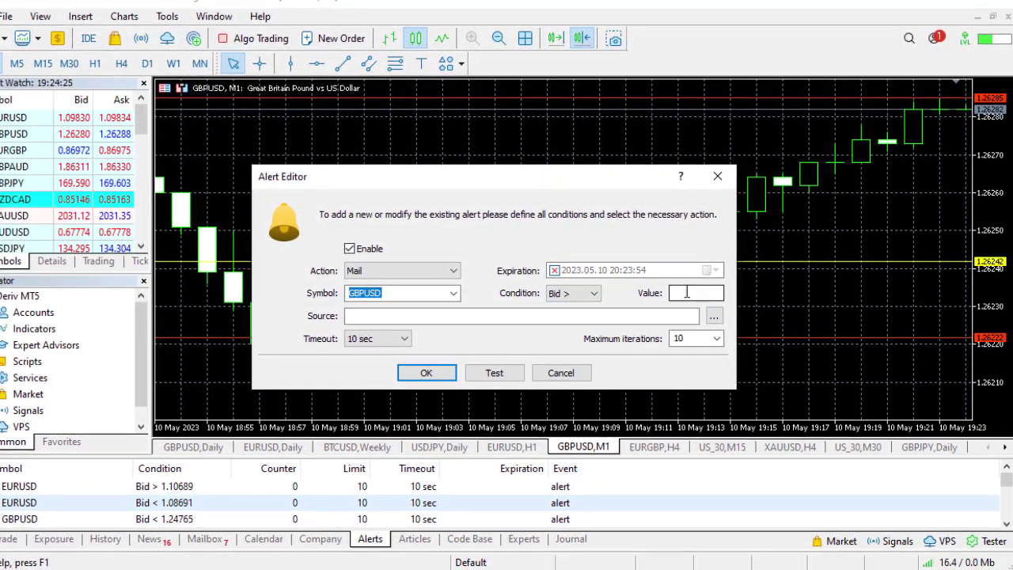
pyautogui.write('1')
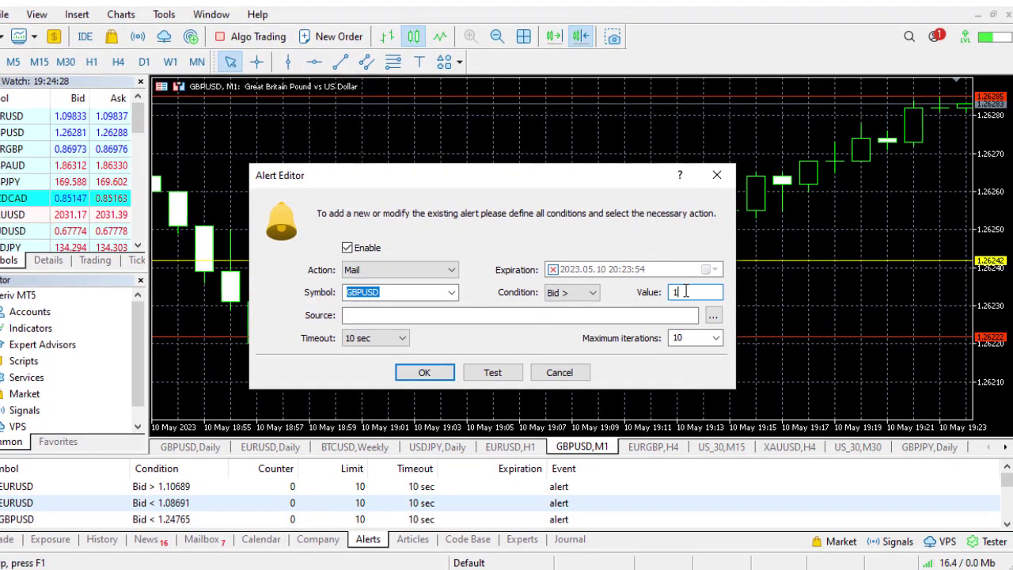
pyautogui.write('.26')
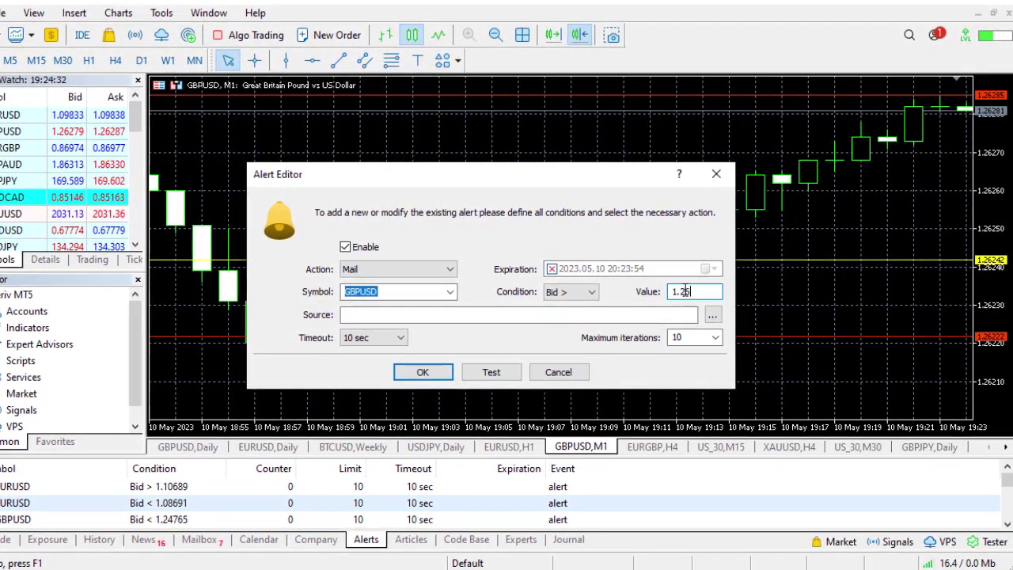
pyautogui.write('281')
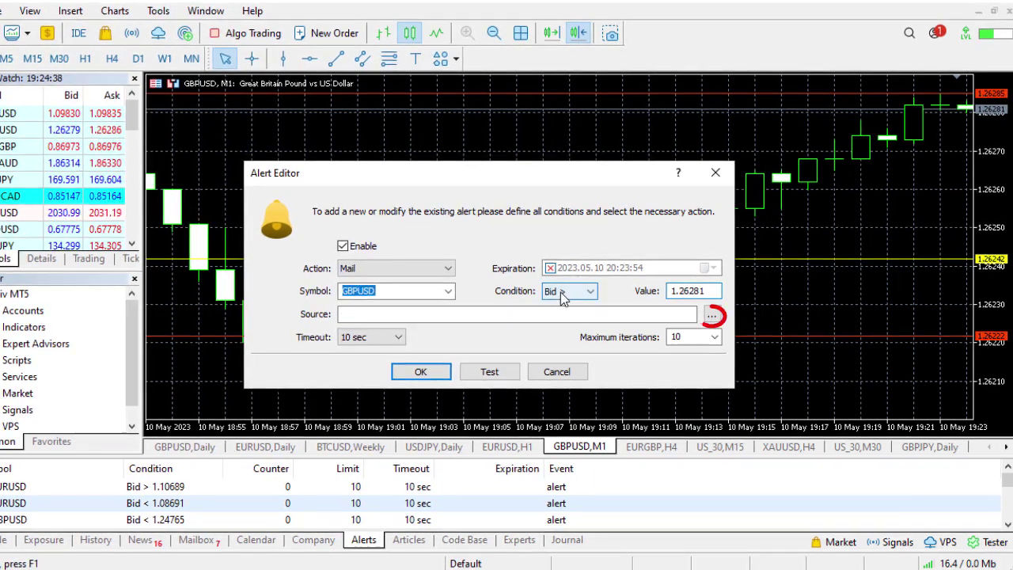
pyautogui.click(566, 315)
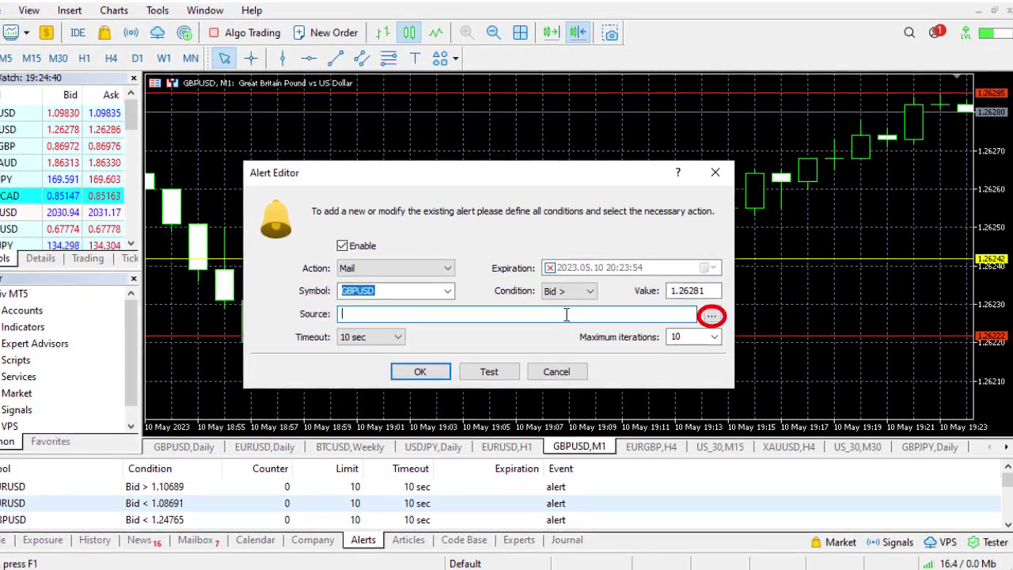
# Step: Give the alert email the subject 'GU price > 1.26281' and copy it into the message body
pyautogui.click(710, 316)
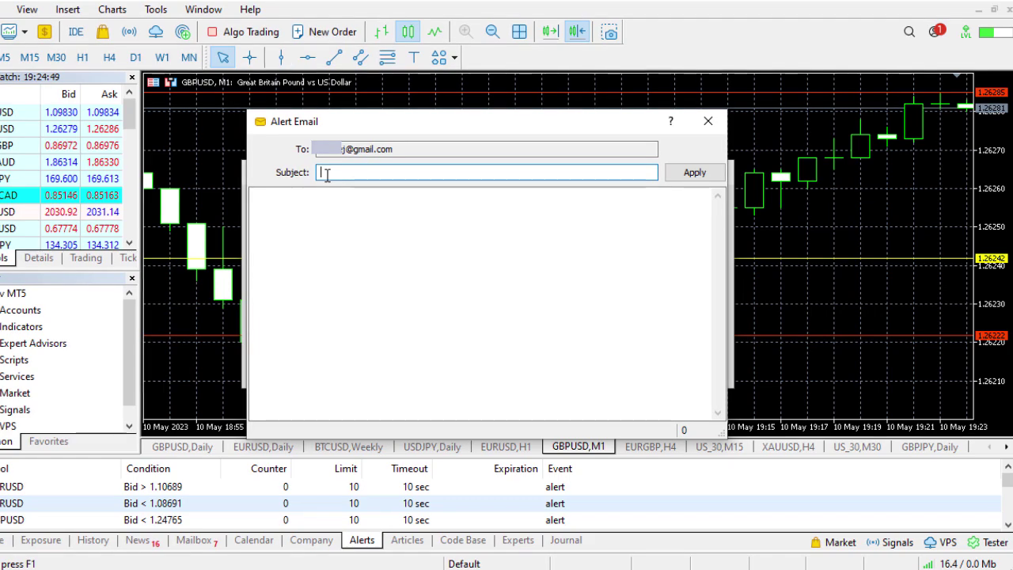
pyautogui.press('BackSpace')
pyautogui.press('BackSpace')
pyautogui.press('BackSpace')
pyautogui.press('BackSpace')
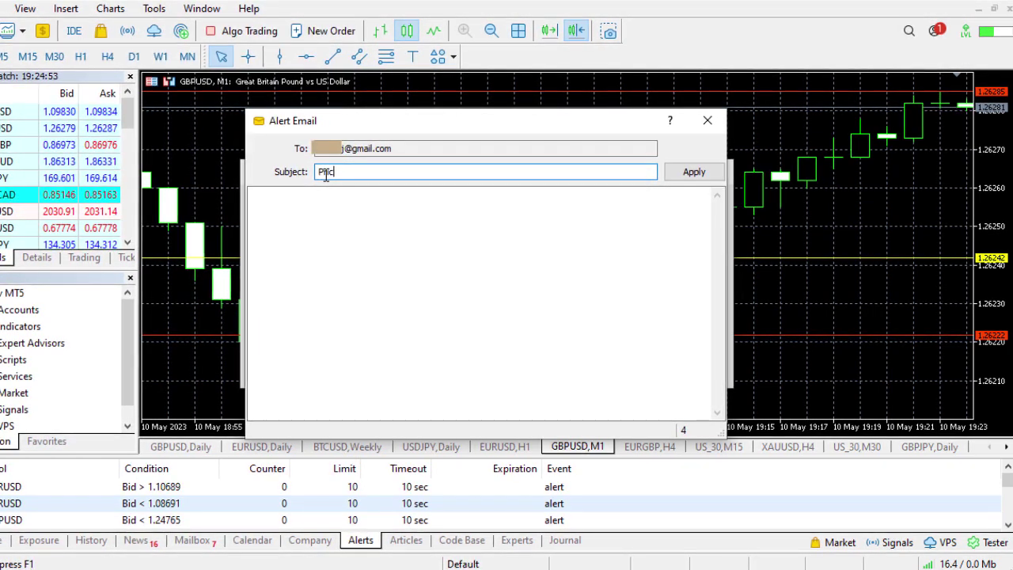
pyautogui.write('GU price >')
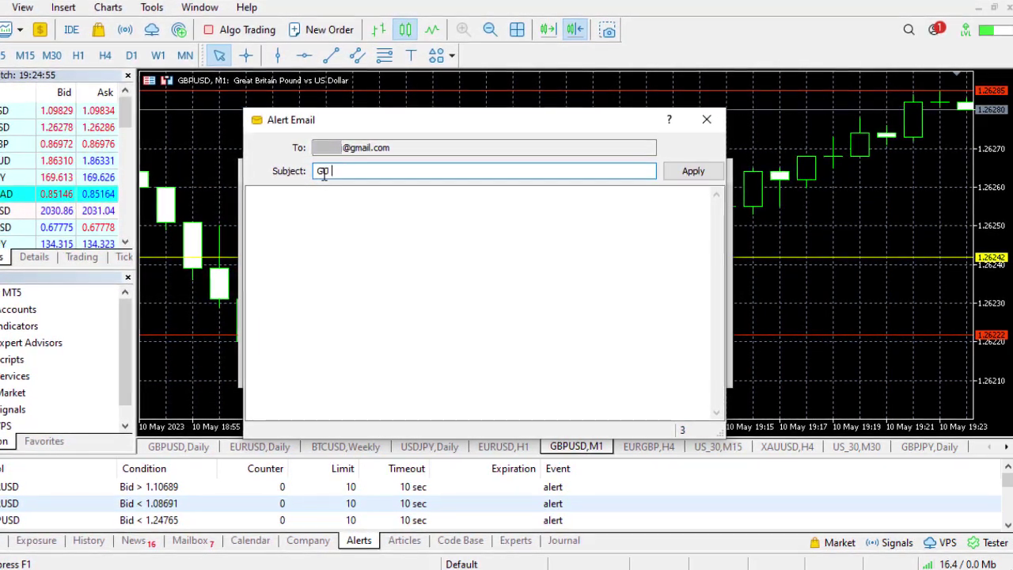
pyautogui.write(' 1.26')
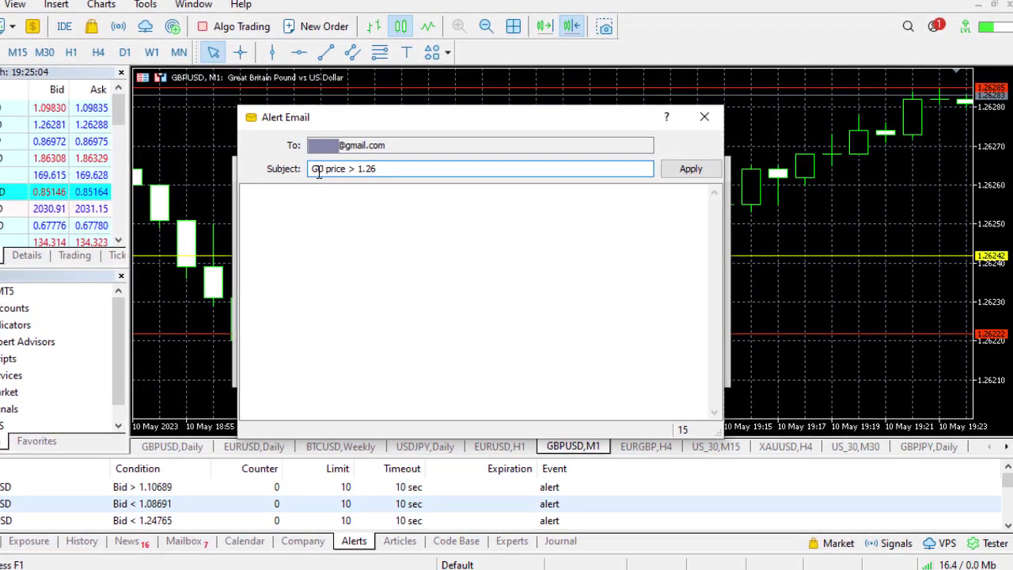
pyautogui.write('281')
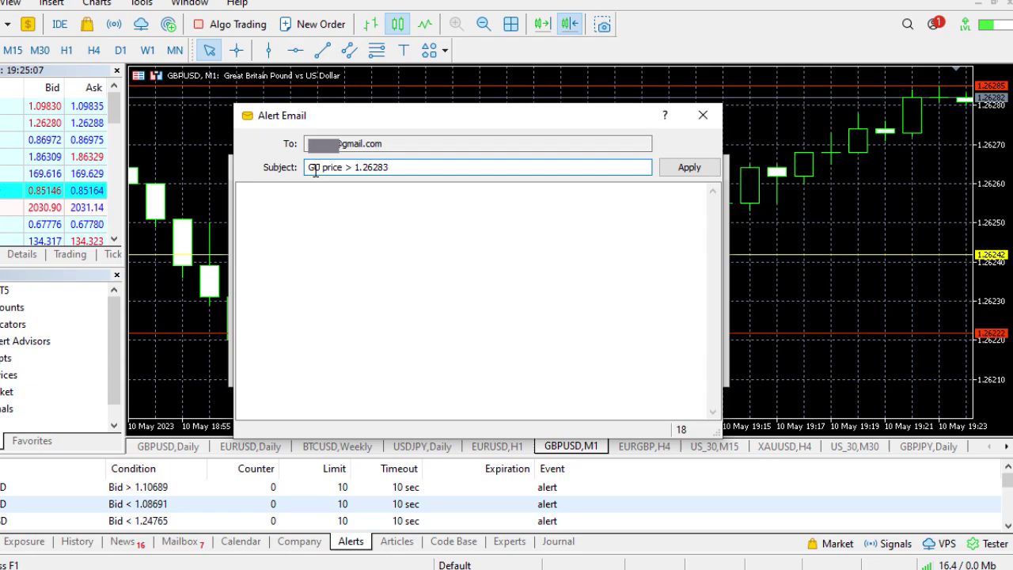
pyautogui.click(402, 210)
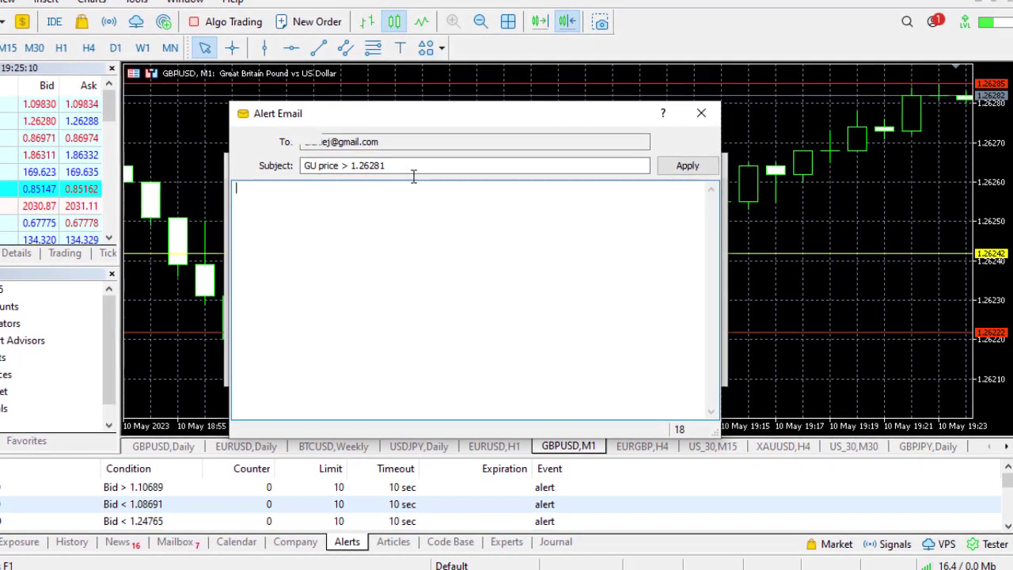
pyautogui.click(411, 167)
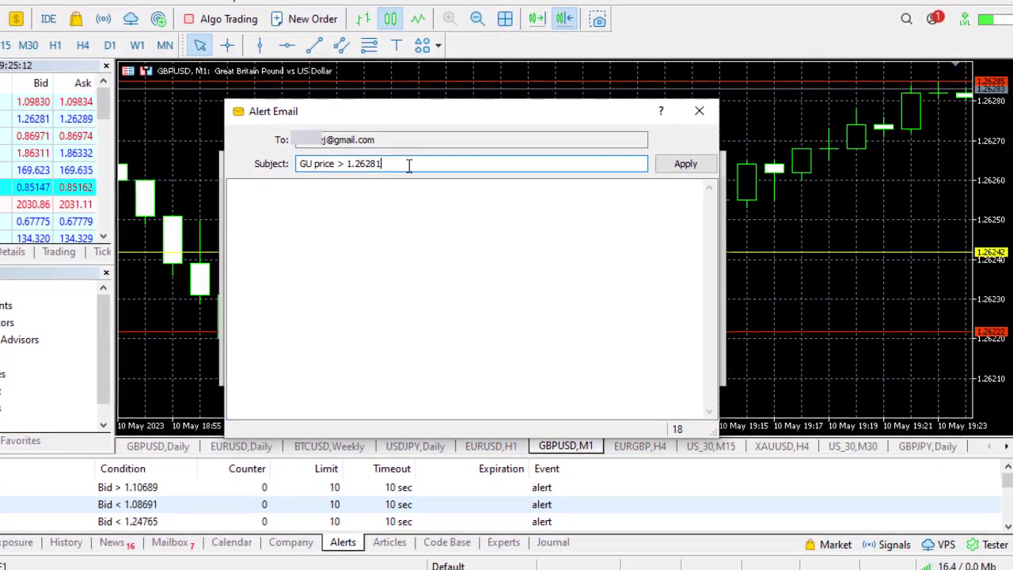
pyautogui.hotkey('ctrl', 'c')
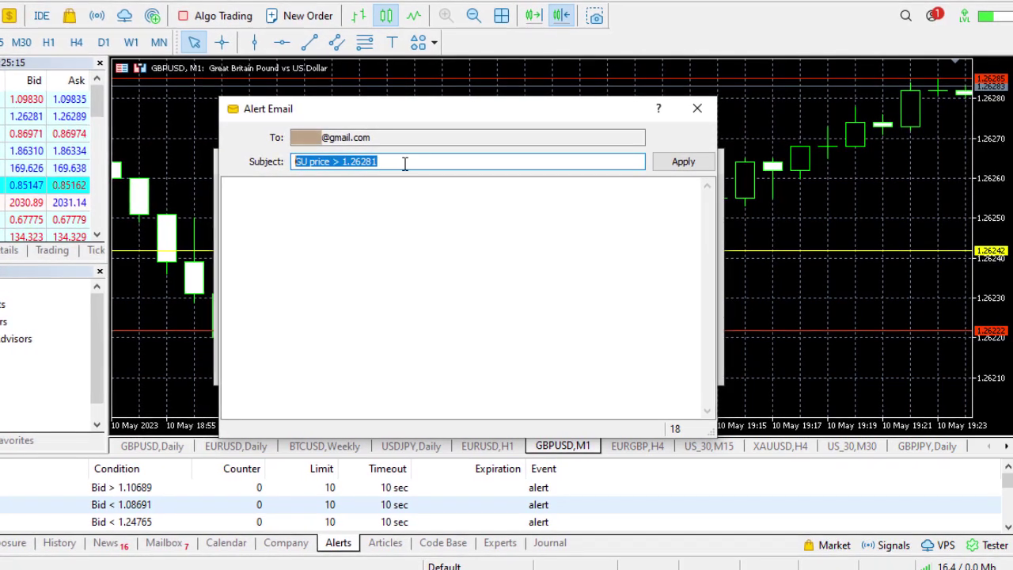
pyautogui.click(351, 217)
pyautogui.hotkey('ctrl', 'v')
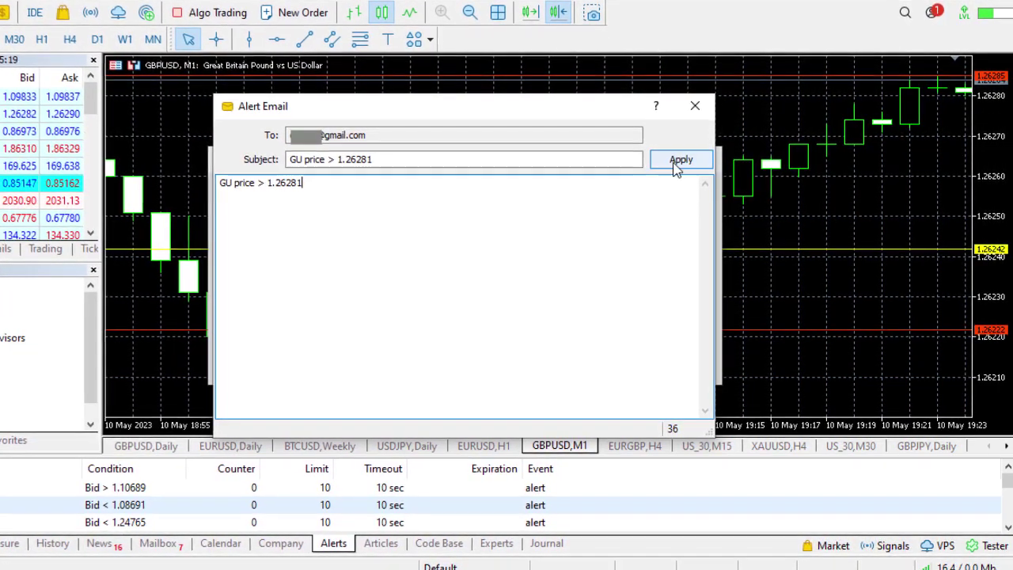
# Step: Apply the email text, keep the 10 sec timeout, and set maximum iterations to 5
pyautogui.click(673, 164)
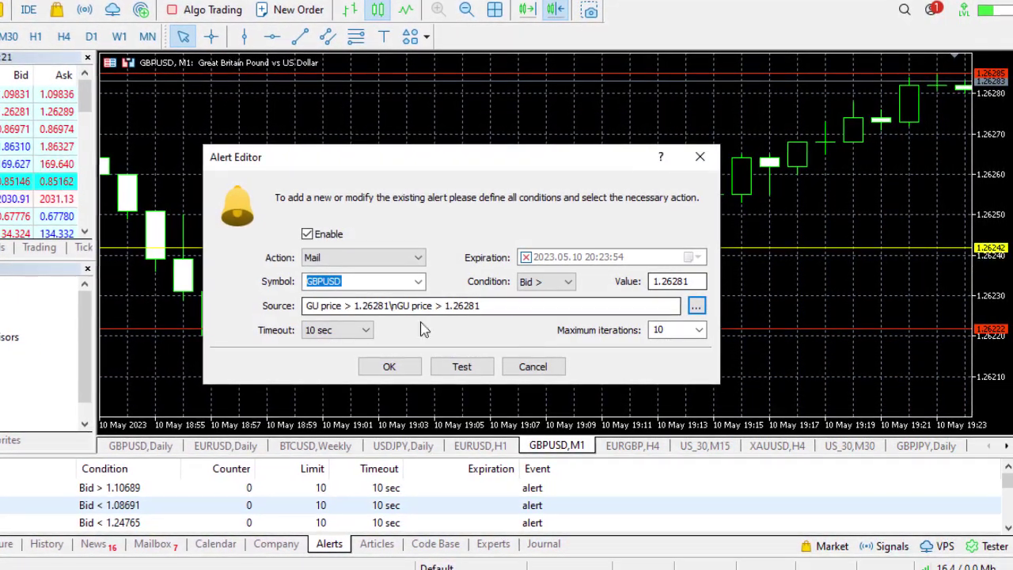
pyautogui.click(363, 330)
pyautogui.click(695, 330)
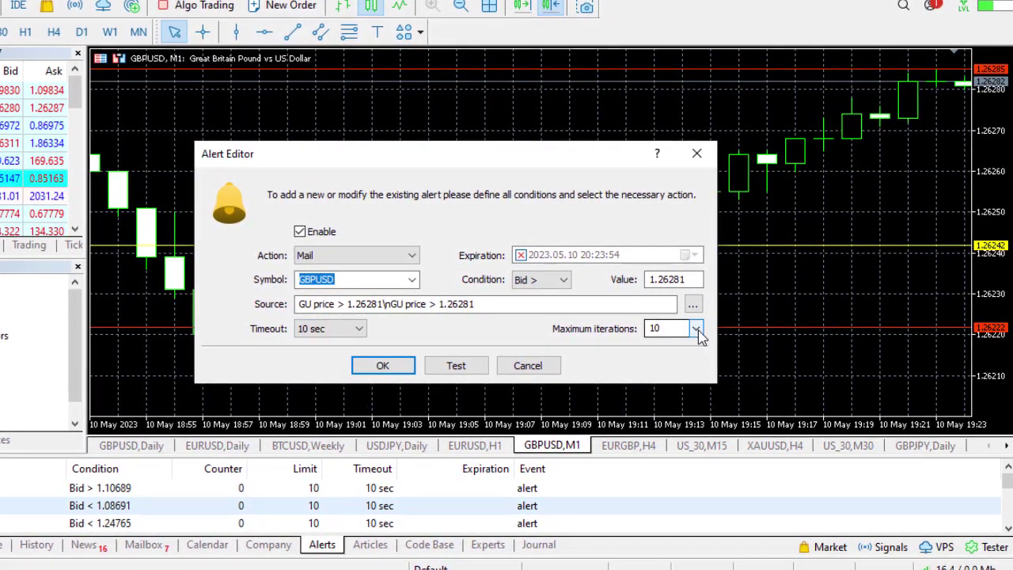
pyautogui.click(695, 329)
pyautogui.click(653, 367)
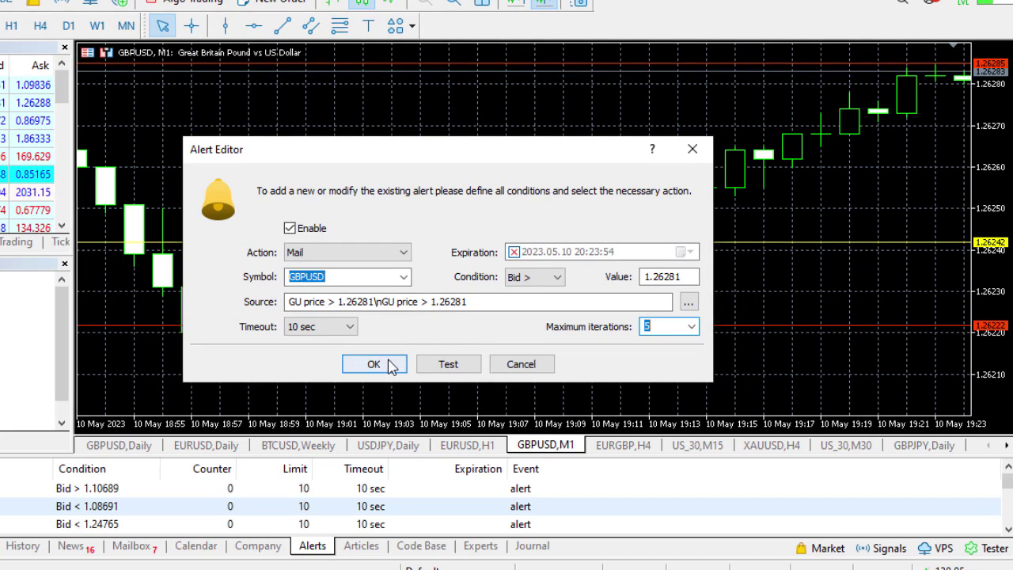
# Step: Confirm the alert and scroll the Alerts list to the new GBPUSD Bid > 1.26281 row
pyautogui.click(374, 364)
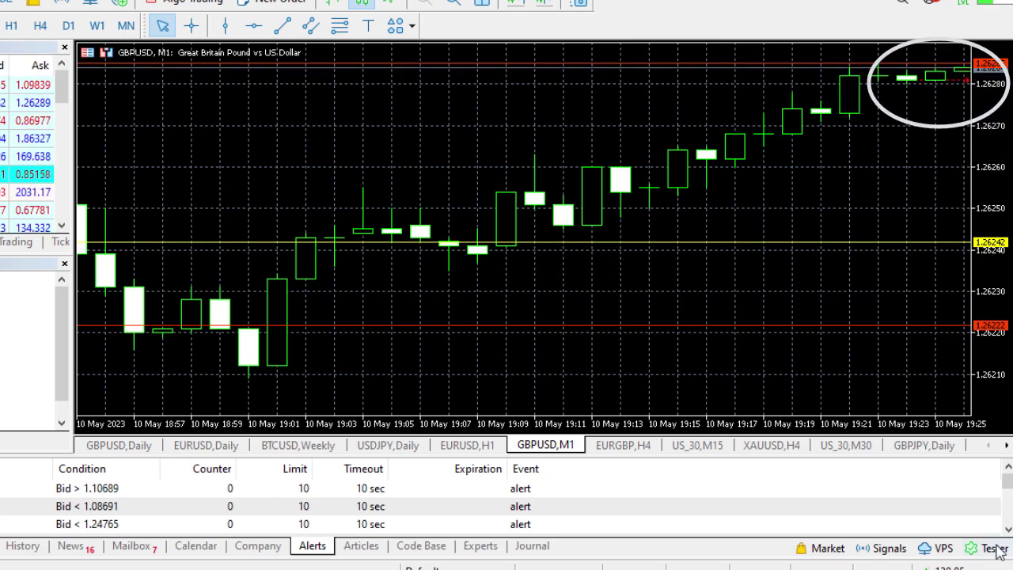
pyautogui.moveTo(1009, 489); pyautogui.dragTo(1008, 534)
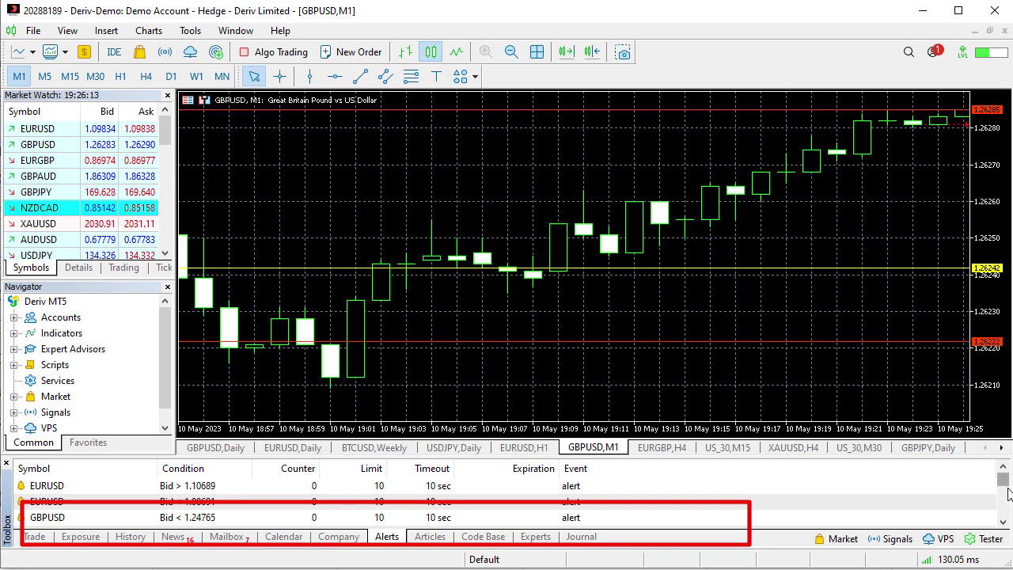
pyautogui.click(1003, 522)
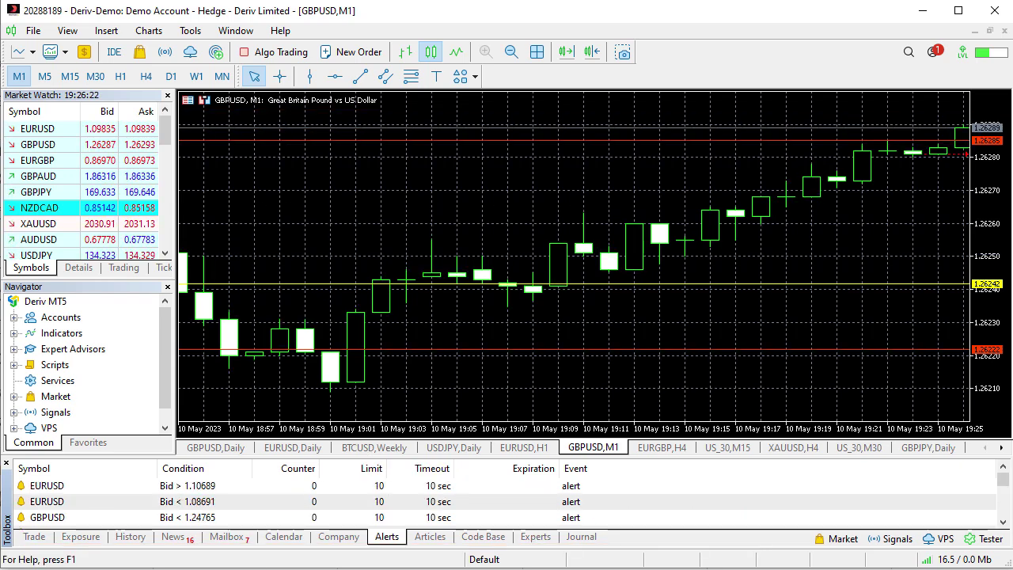
# Step: Go to Gmail in a new Chrome tab and open the 'Deriv email test' conversation
pyautogui.moveTo(297, 568)
pyautogui.click(331, 526)
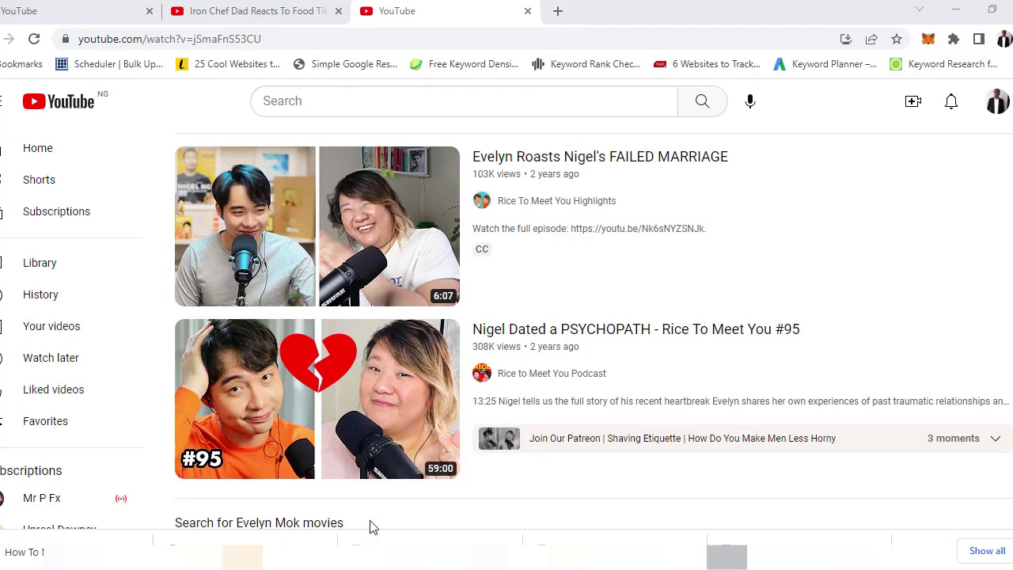
pyautogui.click(557, 11)
pyautogui.write('mail')
pyautogui.press('Return')
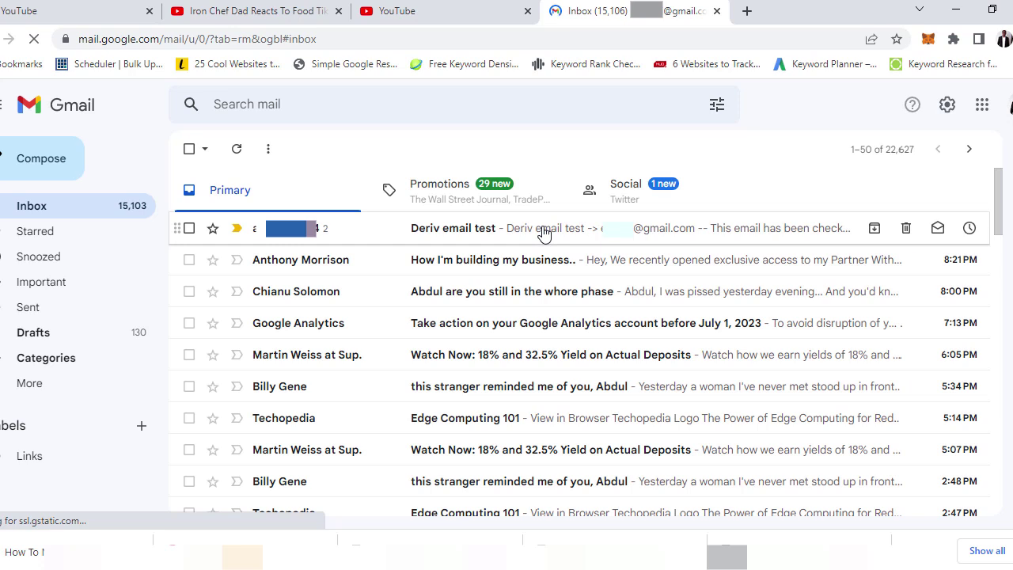
pyautogui.click(544, 232)
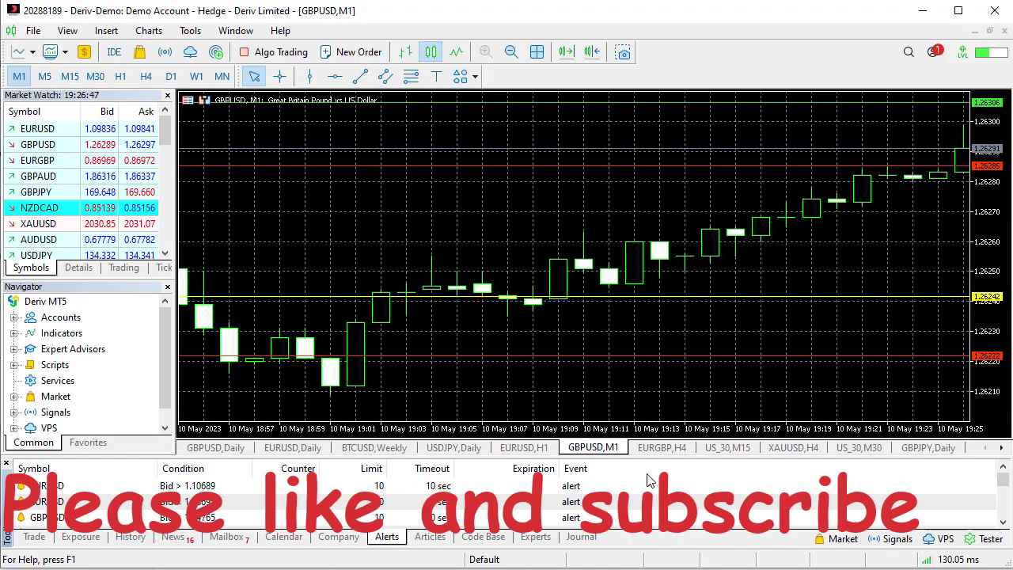
# Step: Scroll the Alerts list to the GBPUSD Bid > 1.26281 row showing 5 of 5 triggers
pyautogui.scroll(-3, 1005, 485)
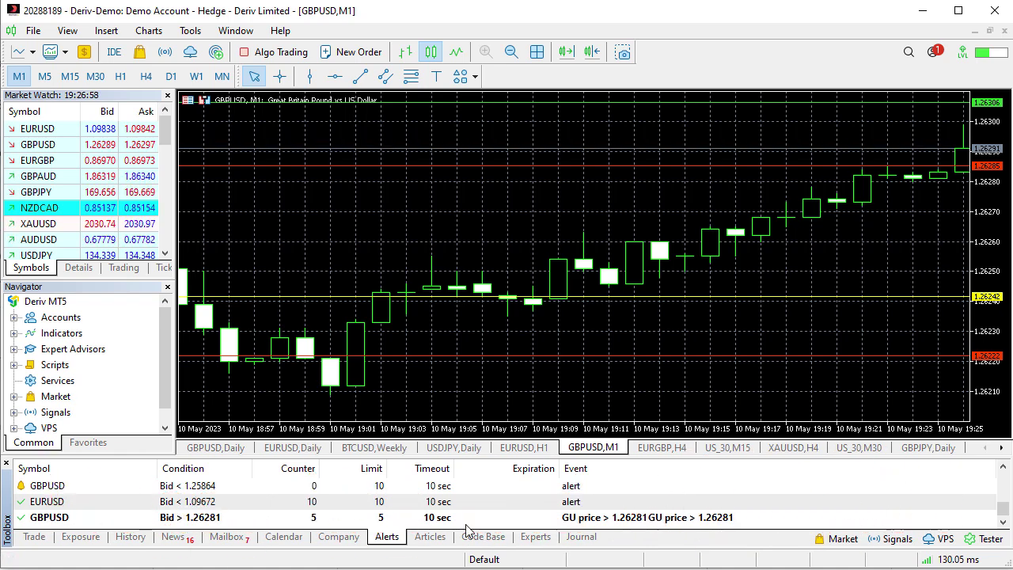
# Step: Choose Modify from the triggered GBPUSD alert row's context menu
pyautogui.rightClick(299, 524)
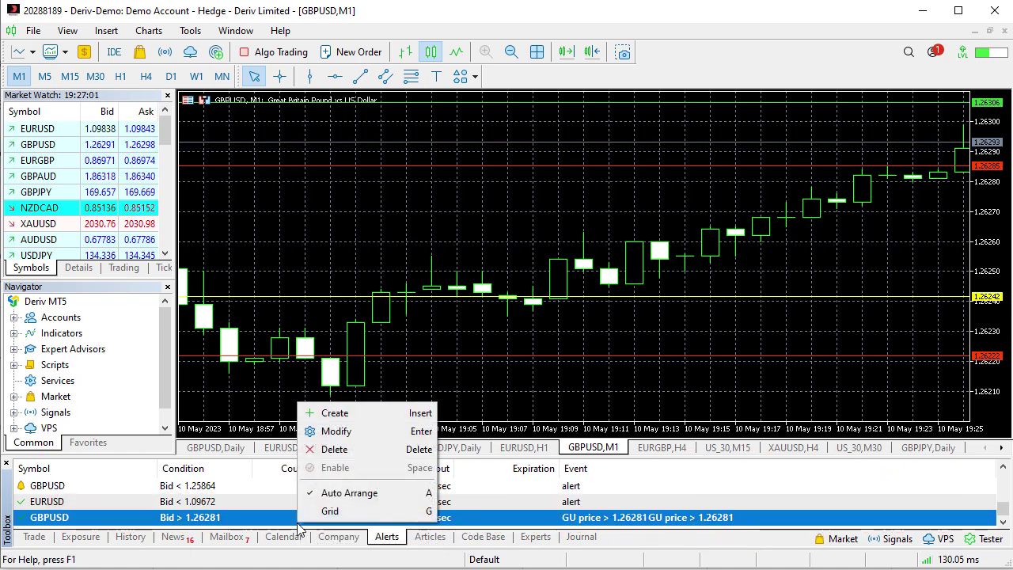
pyautogui.click(351, 431)
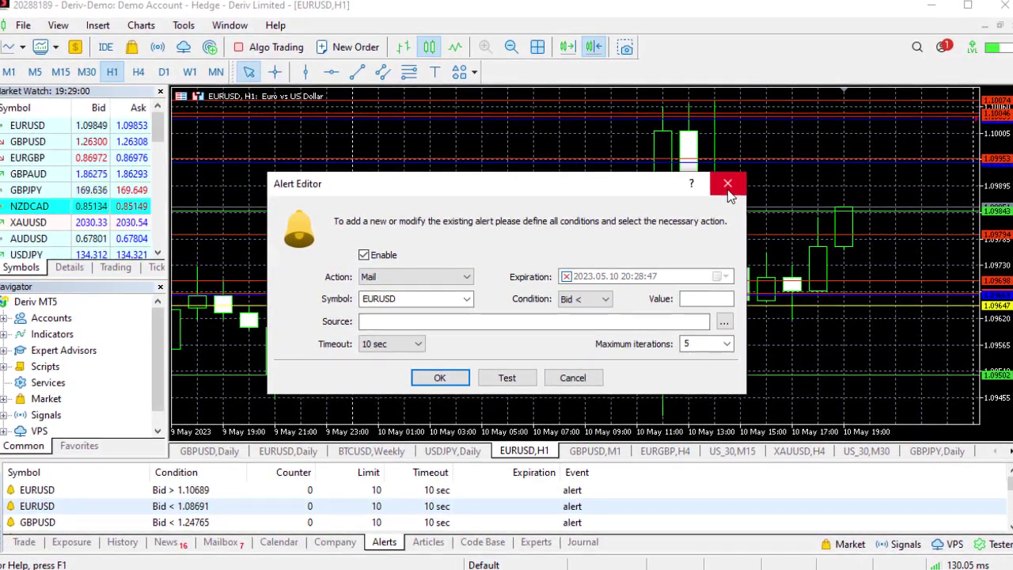
# Step: Set the EURUSD alert to 10 maximum iterations with a Sound action, and save it
pyautogui.doubleClick(689, 344)
pyautogui.write('1')
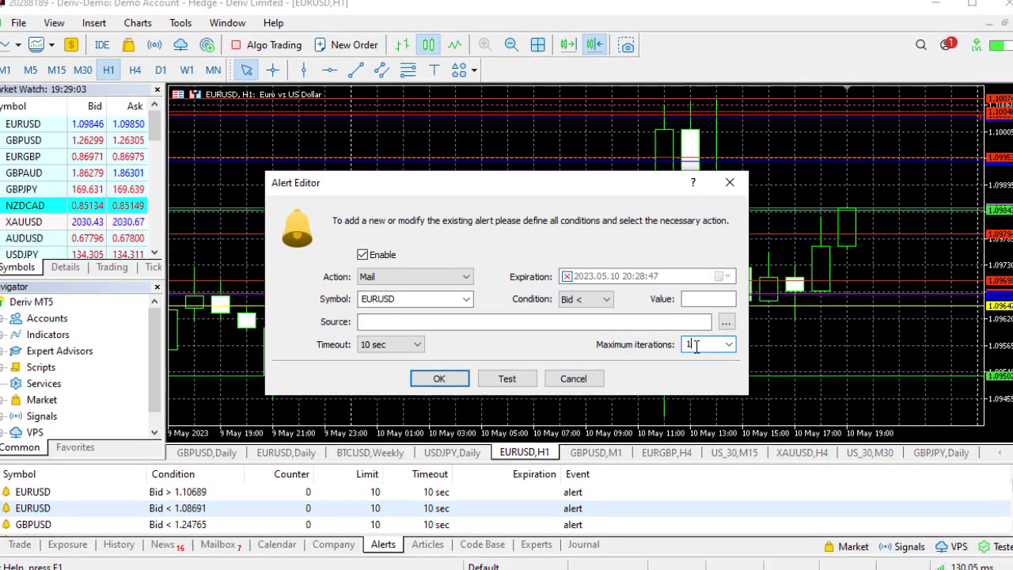
pyautogui.write('0')
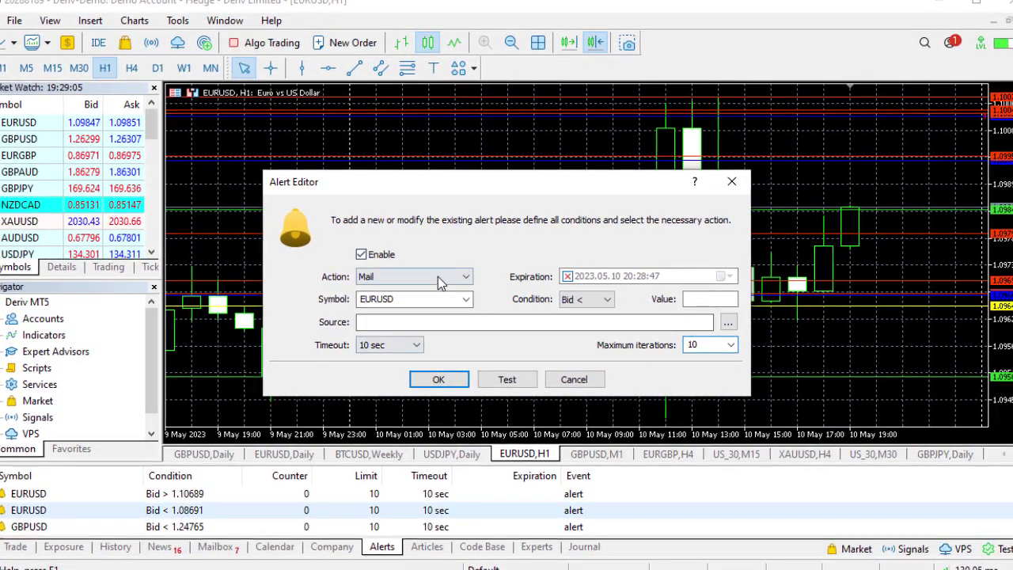
pyautogui.click(438, 276)
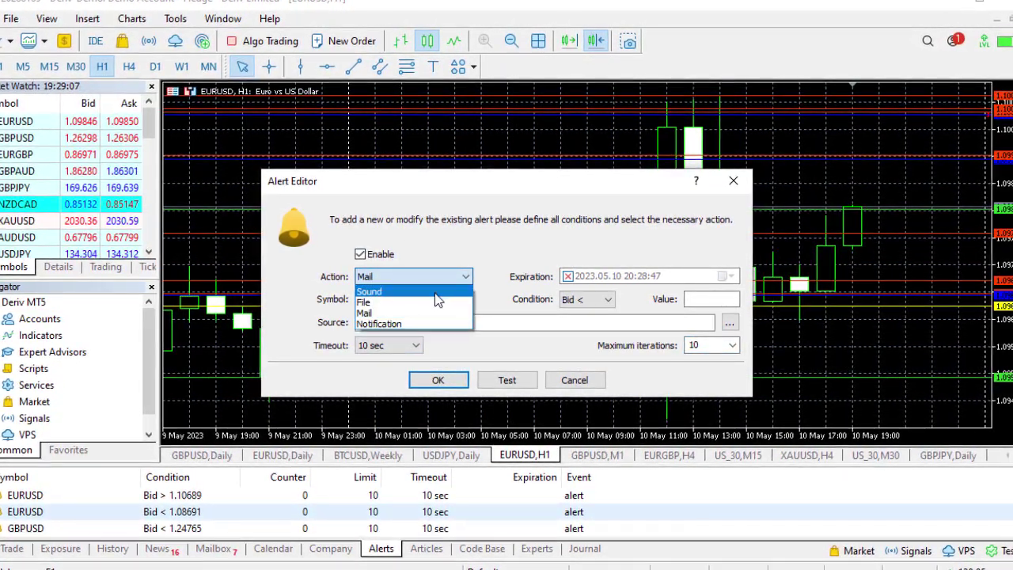
pyautogui.click(435, 293)
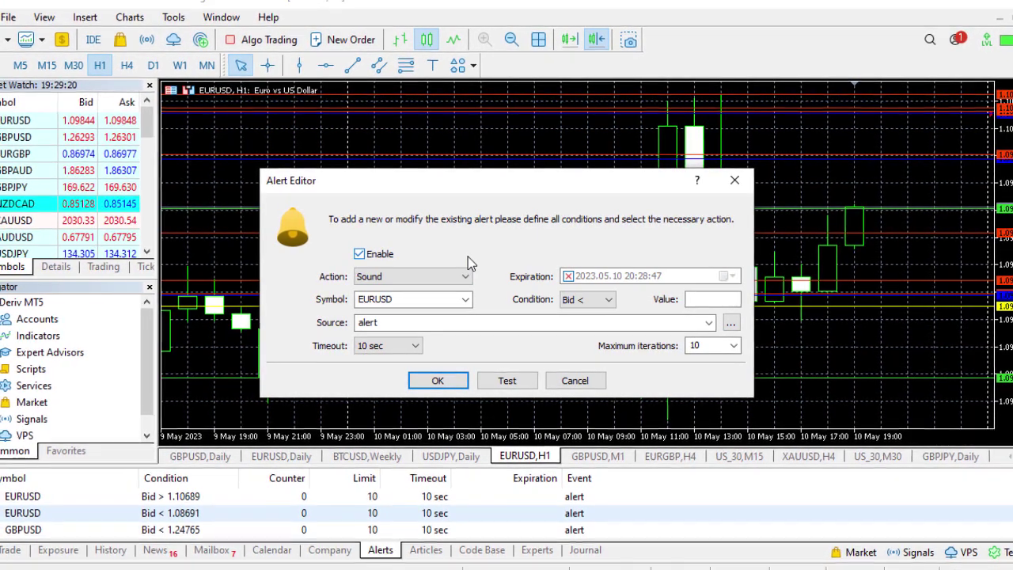
pyautogui.click(438, 380)
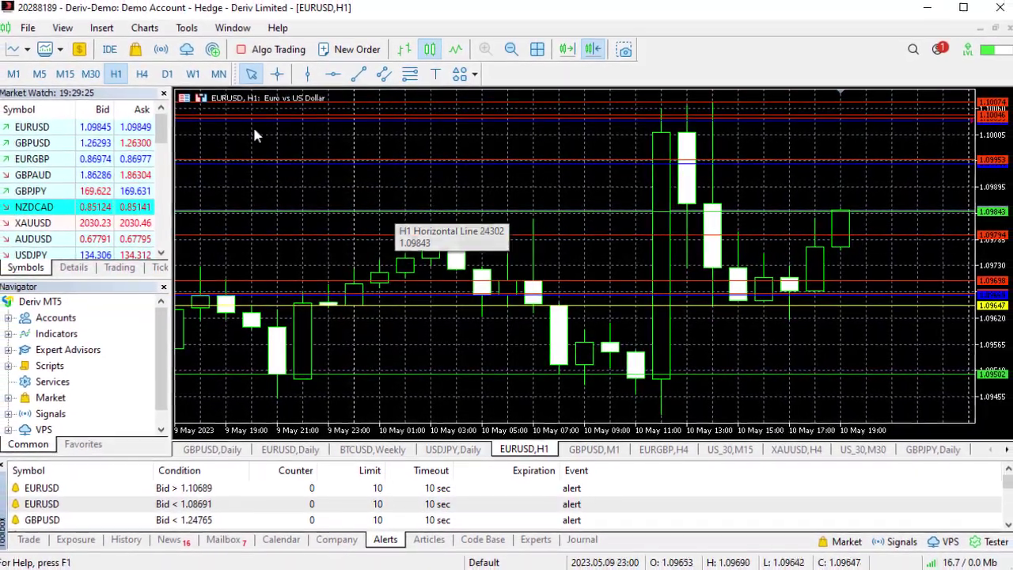
# Step: Open the Options dialog on the Email tab showing smtp.gmail.com:465
pyautogui.click(188, 28)
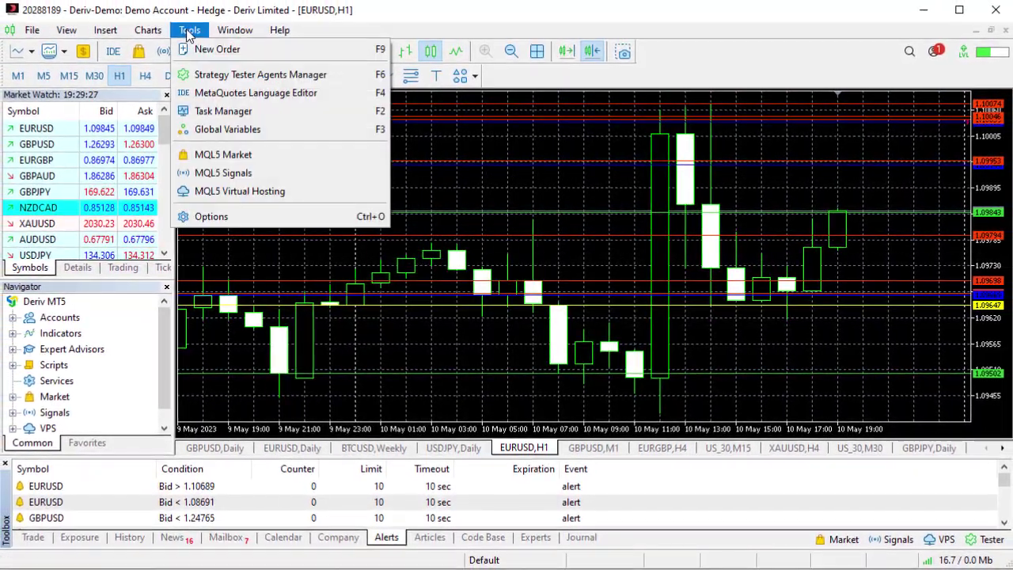
pyautogui.click(250, 209)
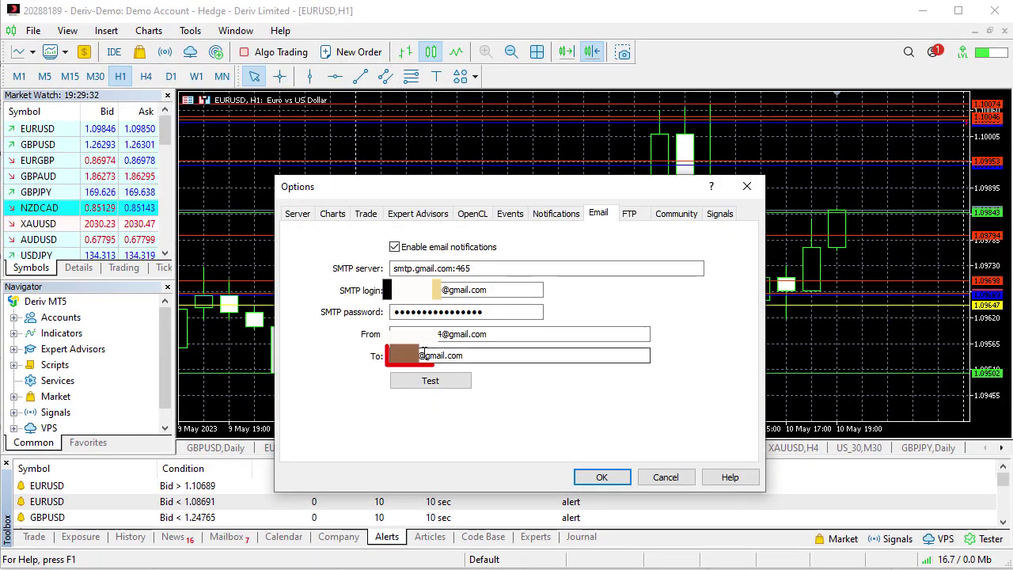